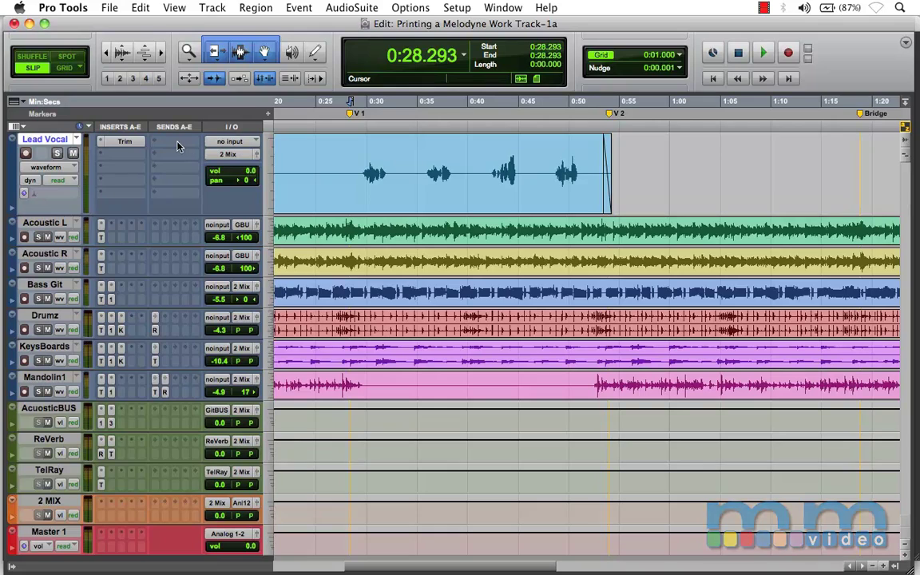
# - Insert Melodyne (mono) on Lead Vocal insert B, enable Transfer, and reposition its window
pyautogui.click(126, 155)
pyautogui.moveTo(153, 182)
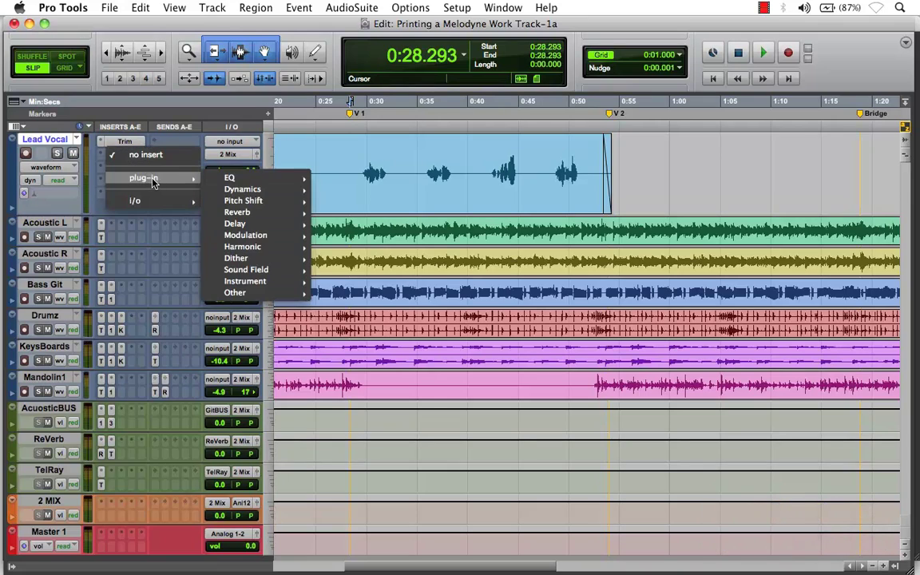
pyautogui.moveTo(267, 292)
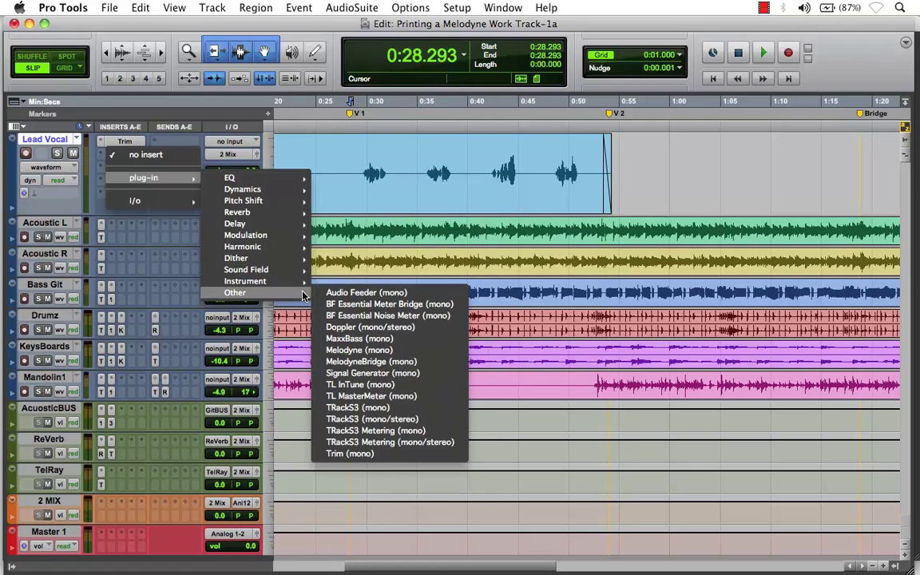
pyautogui.click(363, 350)
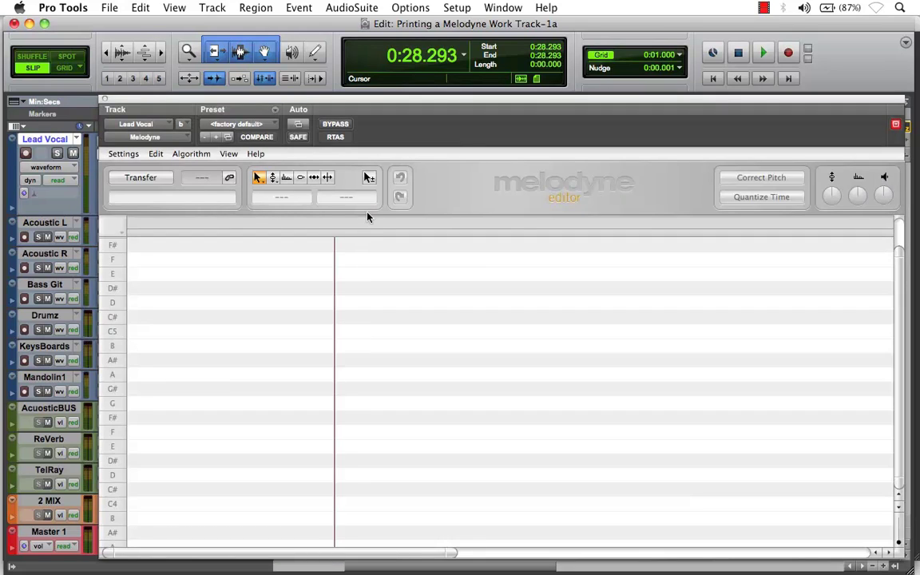
pyautogui.click(150, 179)
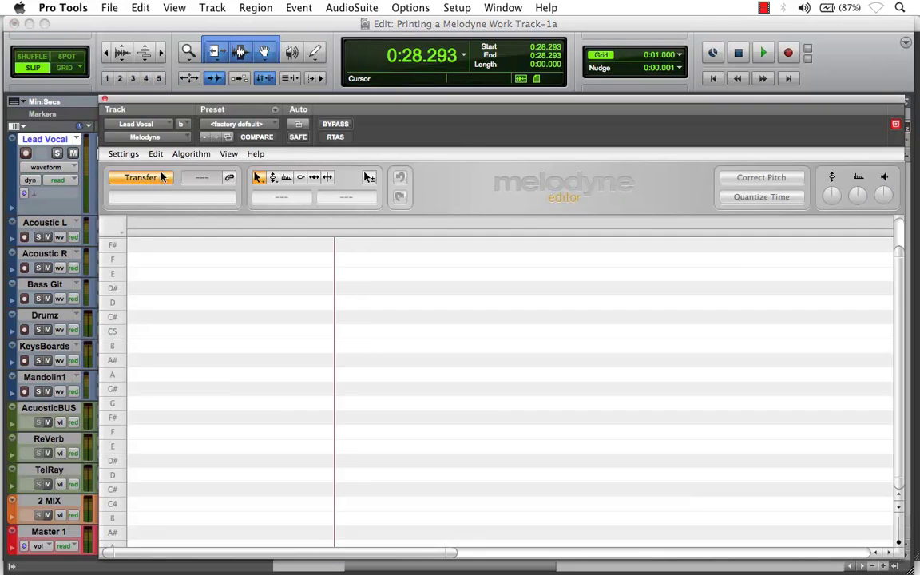
pyautogui.moveTo(212, 102); pyautogui.dragTo(194, 232)
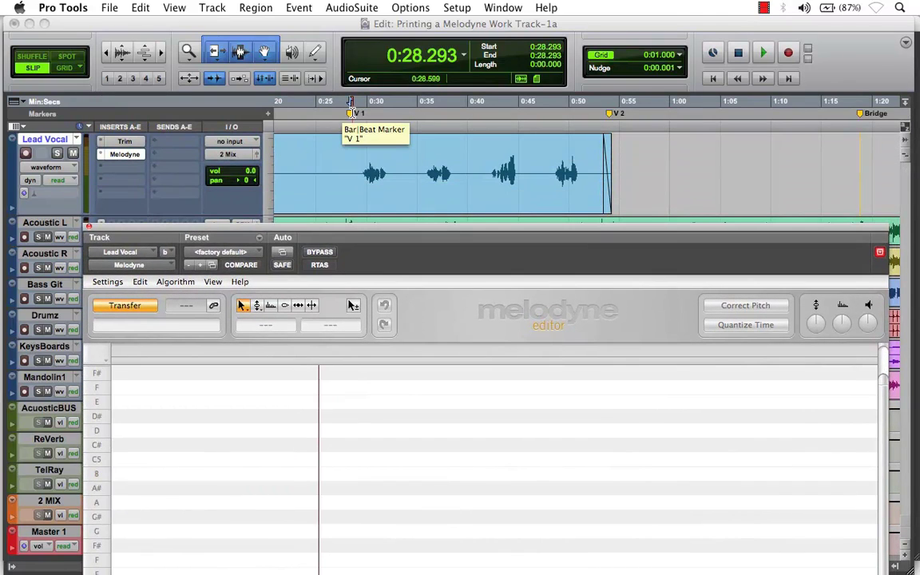
pyautogui.click(352, 116)
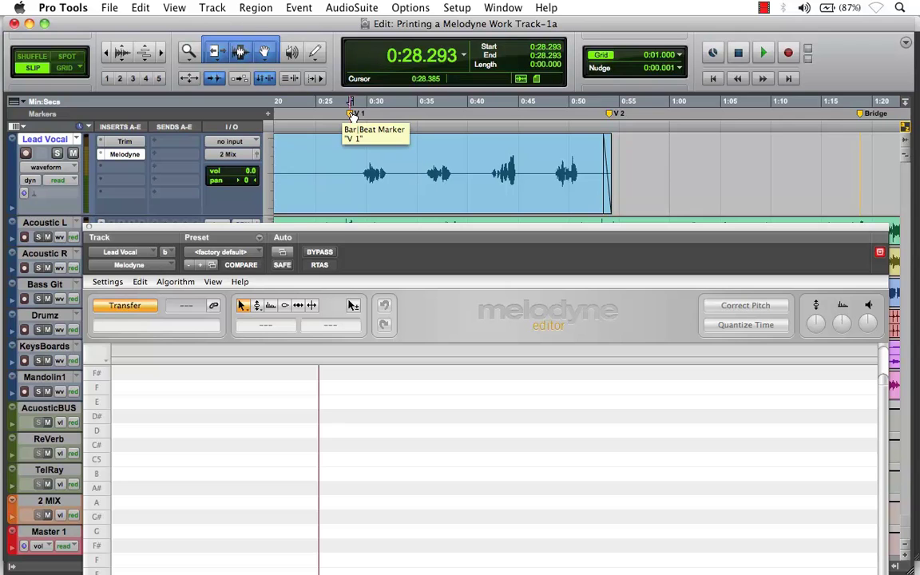
pyautogui.moveTo(375, 231); pyautogui.dragTo(384, 101)
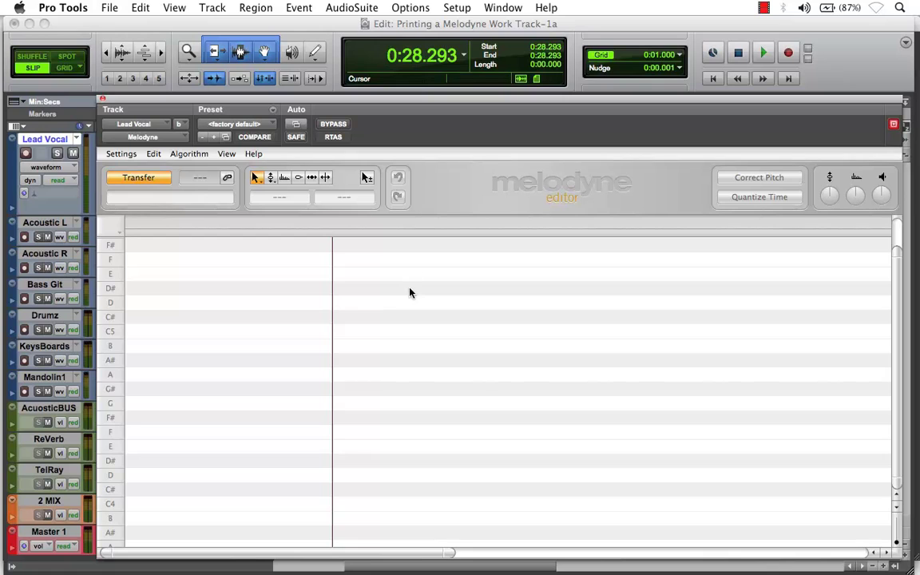
# - Play the session so Melodyne transfers the vocal across bars 13–23, zoom out, then stop
pyautogui.click(764, 53)
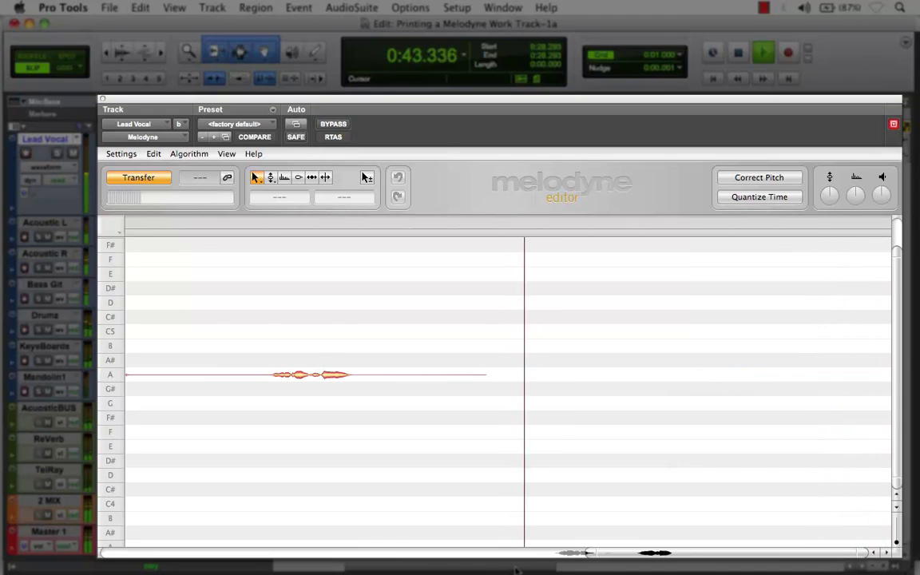
pyautogui.moveTo(591, 553); pyautogui.dragTo(363, 543)
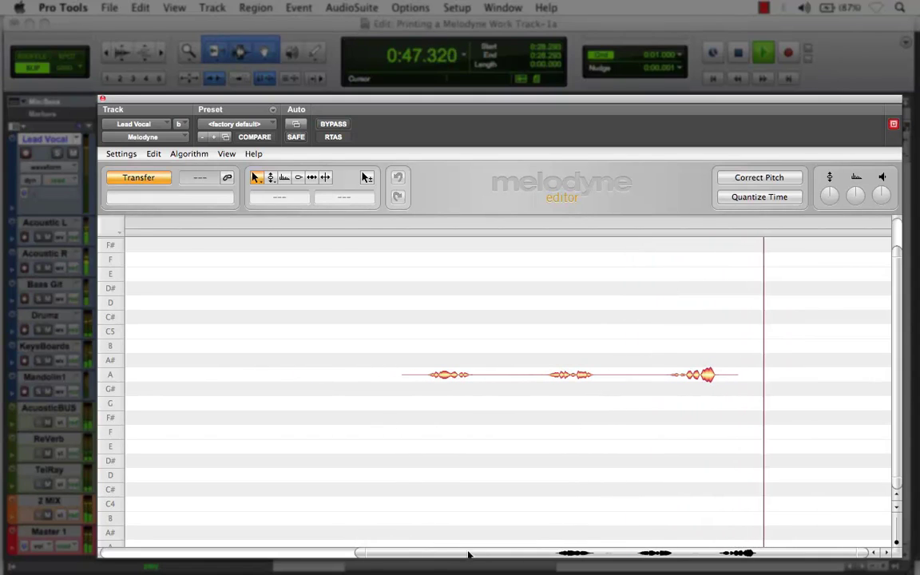
pyautogui.click(738, 54)
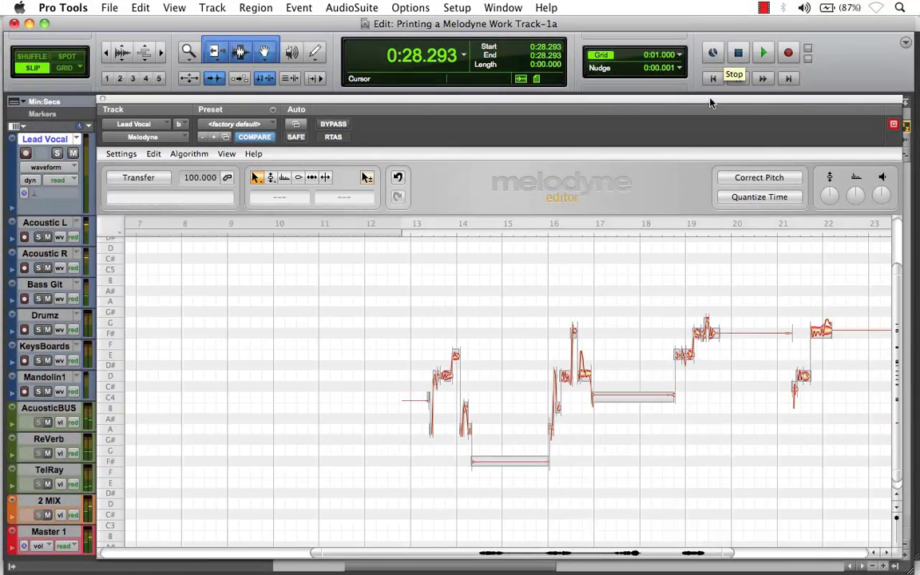
# - Zoom into bars 13–18, try the Pitch, Amplitude, Timing, Note Separation and Main tools, then close Melodyne
pyautogui.moveTo(527, 552); pyautogui.dragTo(622, 572)
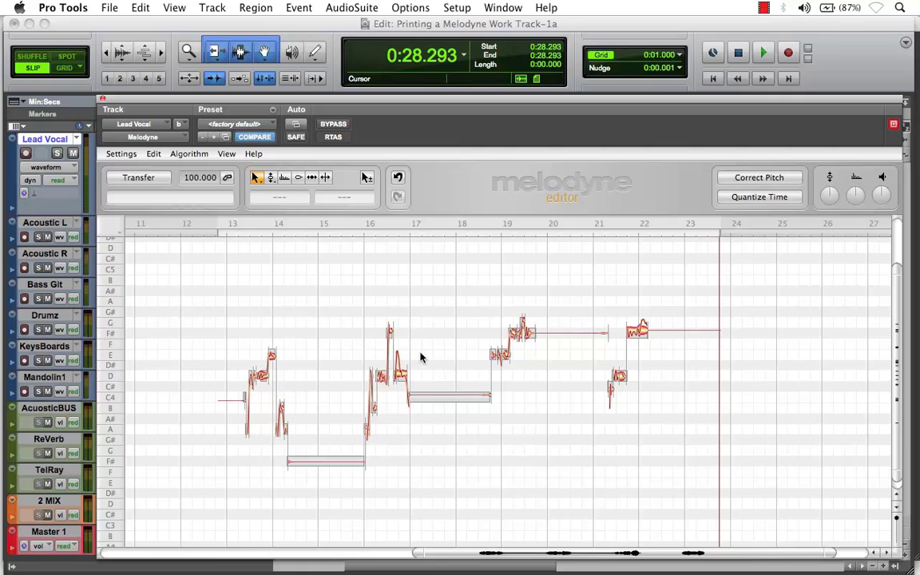
pyautogui.moveTo(348, 336); pyautogui.dragTo(507, 364)
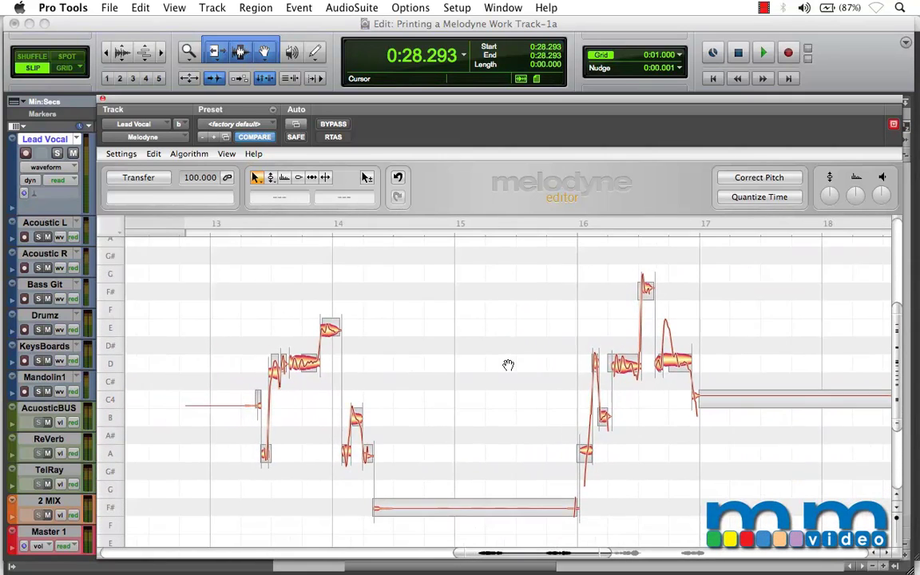
pyautogui.click(270, 179)
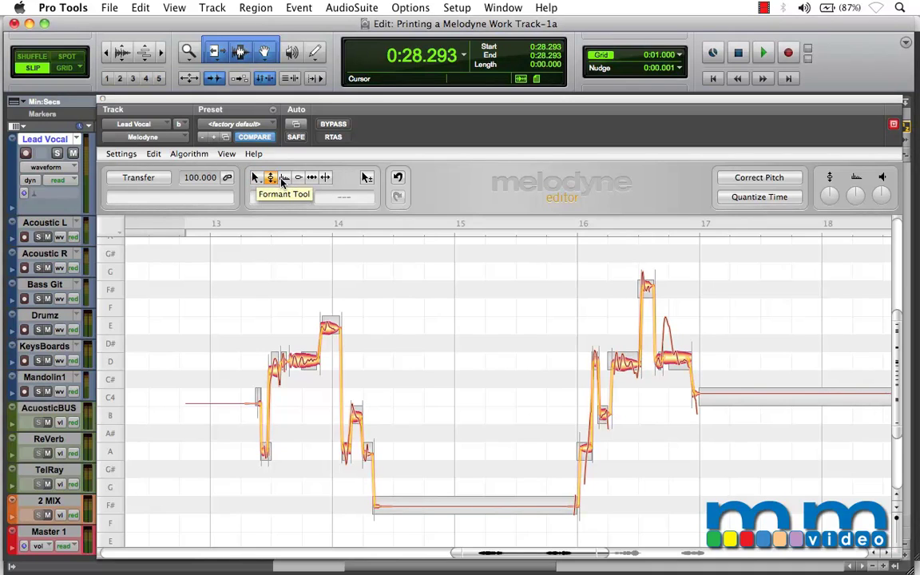
pyautogui.click(300, 179)
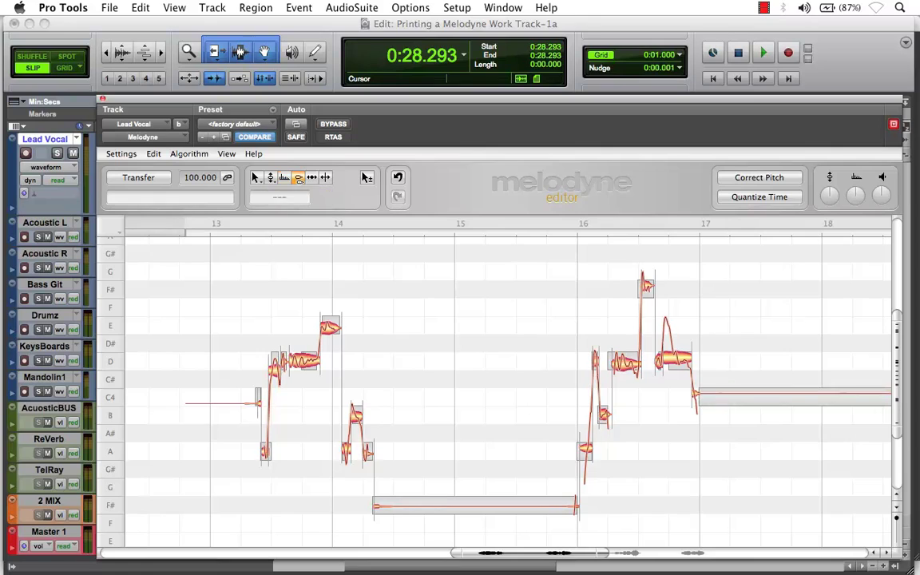
pyautogui.click(313, 178)
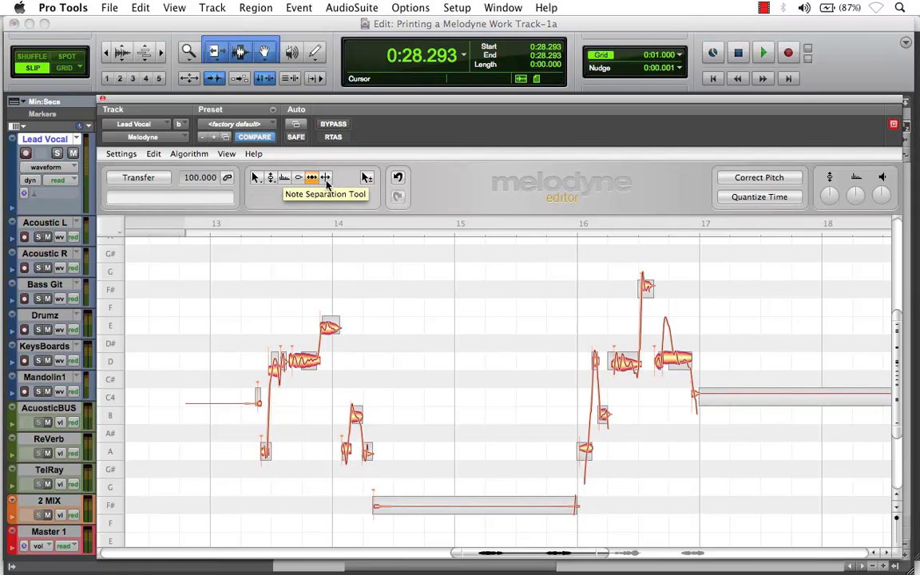
pyautogui.click(325, 179)
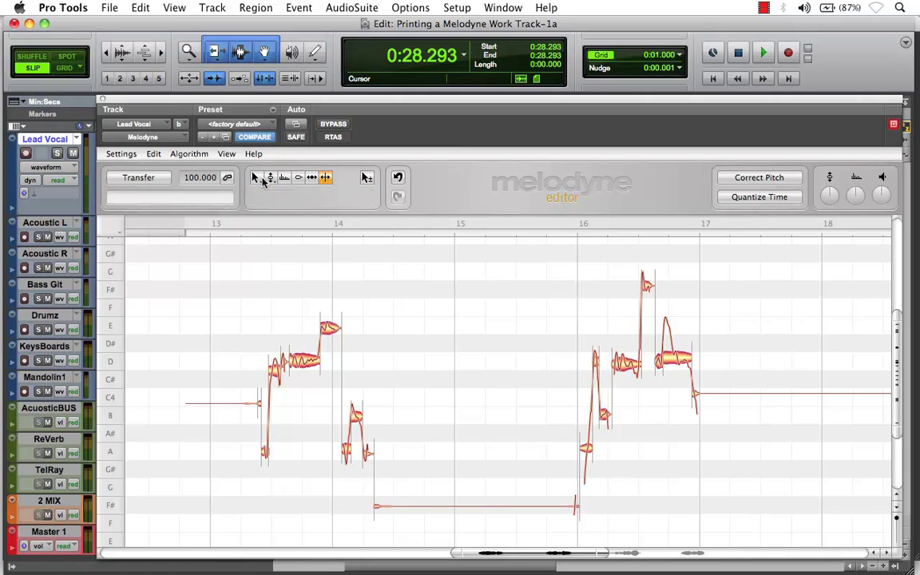
pyautogui.click(257, 178)
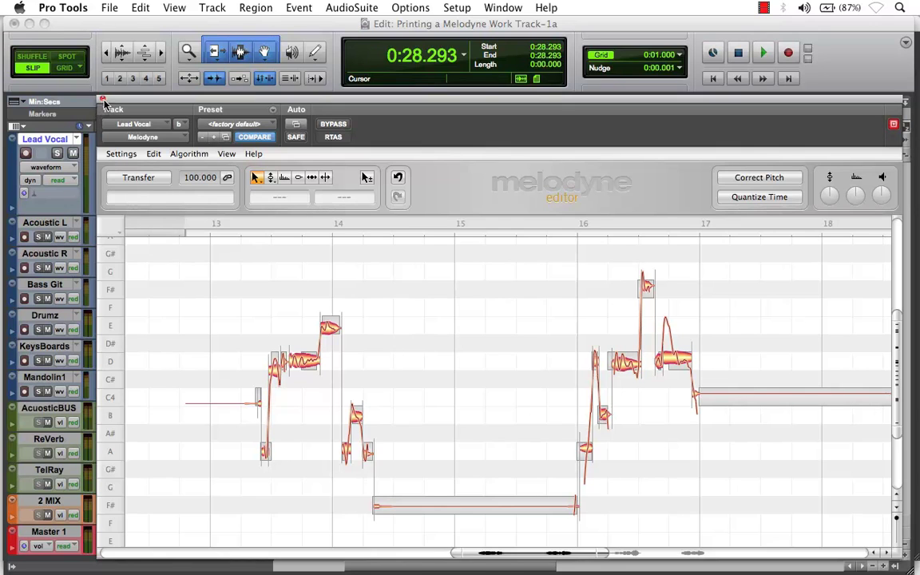
pyautogui.click(102, 99)
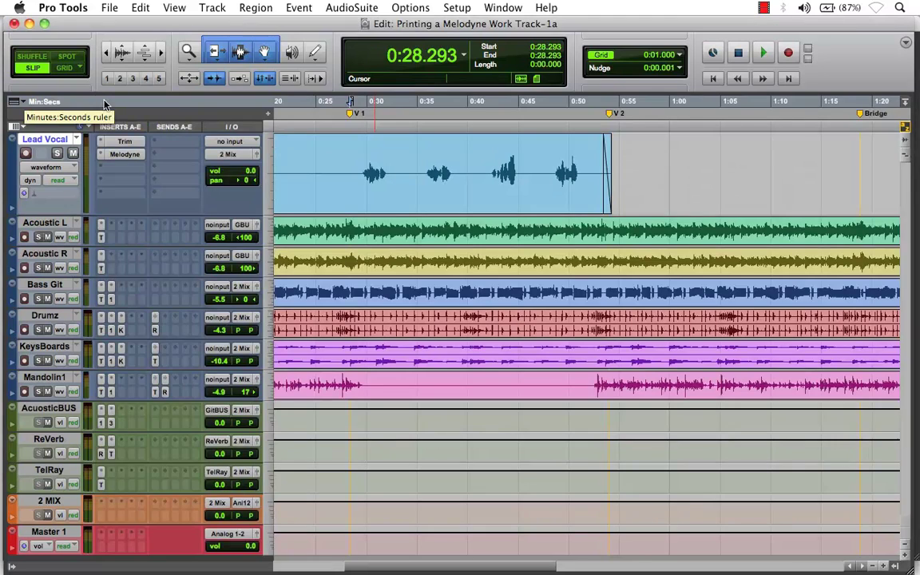
# - Create one new mono audio track and make it taller
pyautogui.click(213, 8)
pyautogui.click(220, 27)
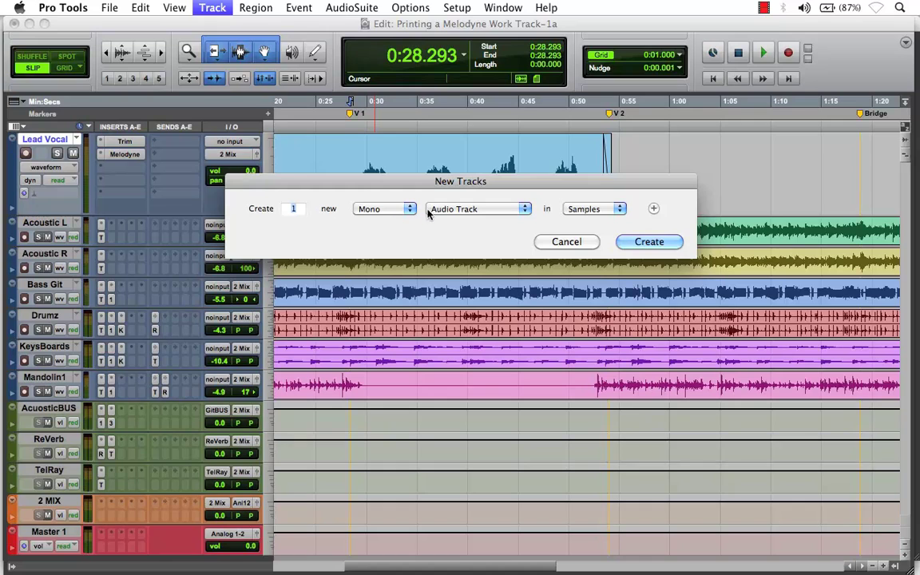
pyautogui.click(655, 243)
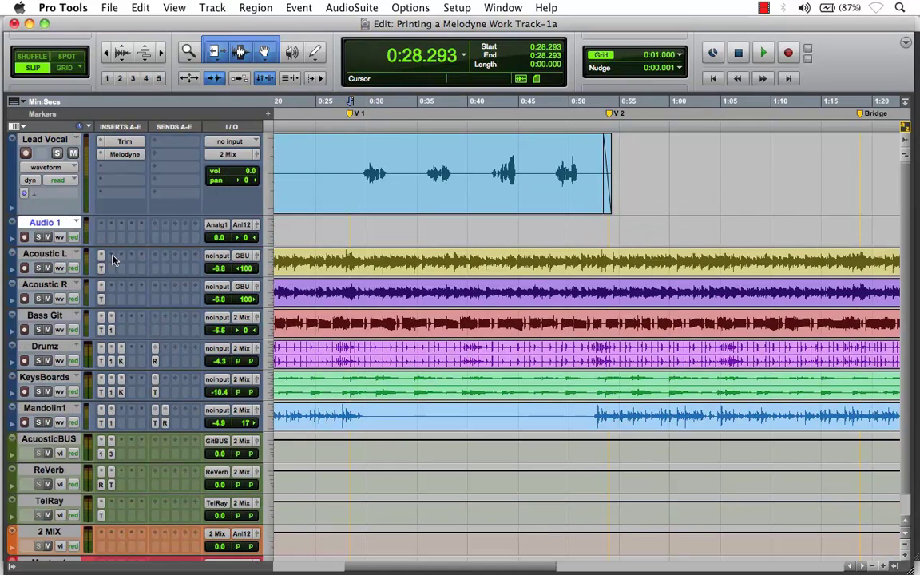
pyautogui.moveTo(71, 248); pyautogui.dragTo(71, 301)
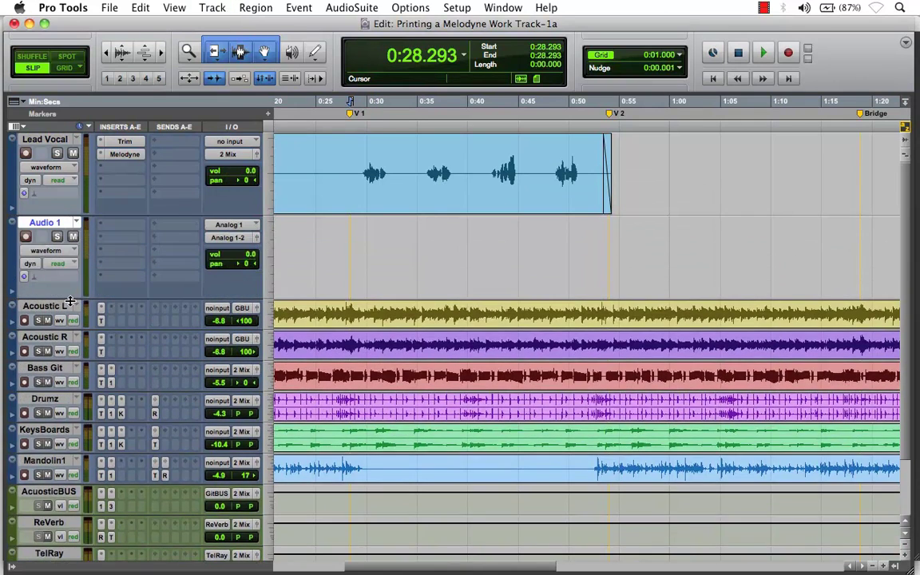
# - Rename the new track to 'PrintedMelo' and reselect the Lead Vocal track
pyautogui.doubleClick(46, 223)
pyautogui.write('Pr')
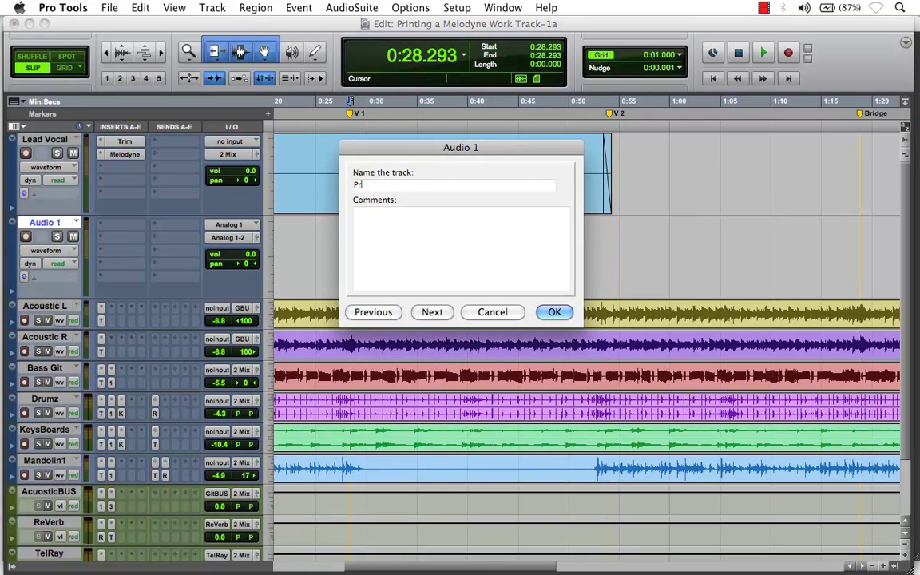
pyautogui.write('intedMelo')
pyautogui.click(554, 313)
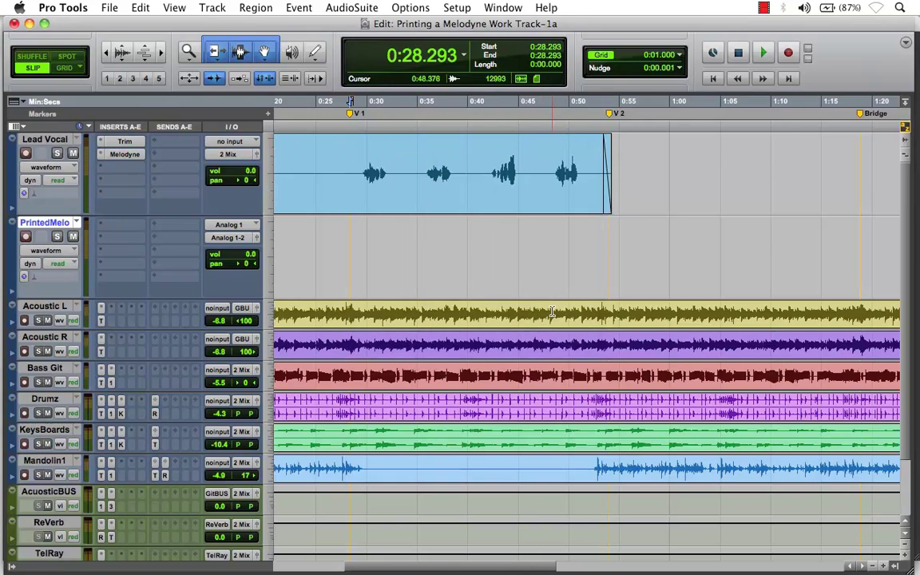
pyautogui.click(45, 141)
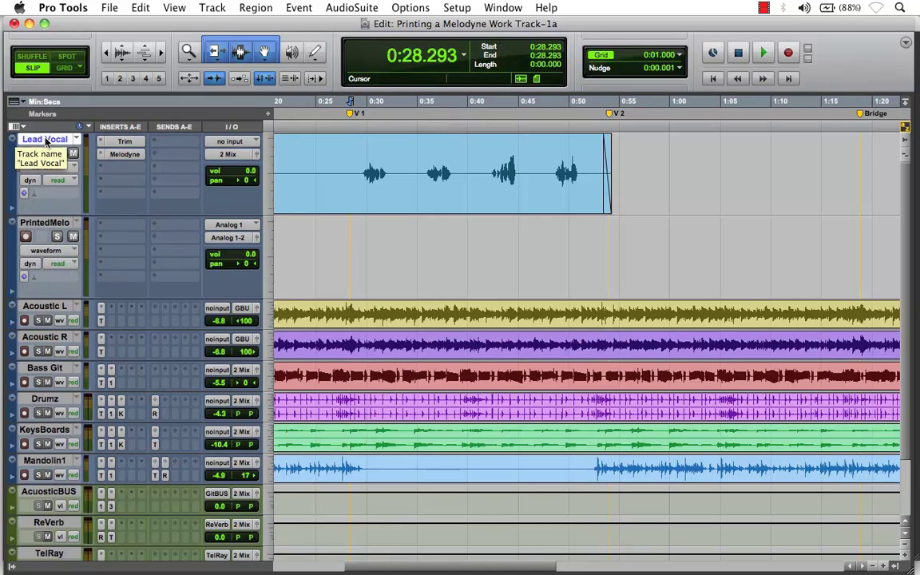
# - Route Lead Vocal Send A pre-fader to Bus 13 (Mono) at 0.0 dB
pyautogui.click(179, 142)
pyautogui.moveTo(219, 180)
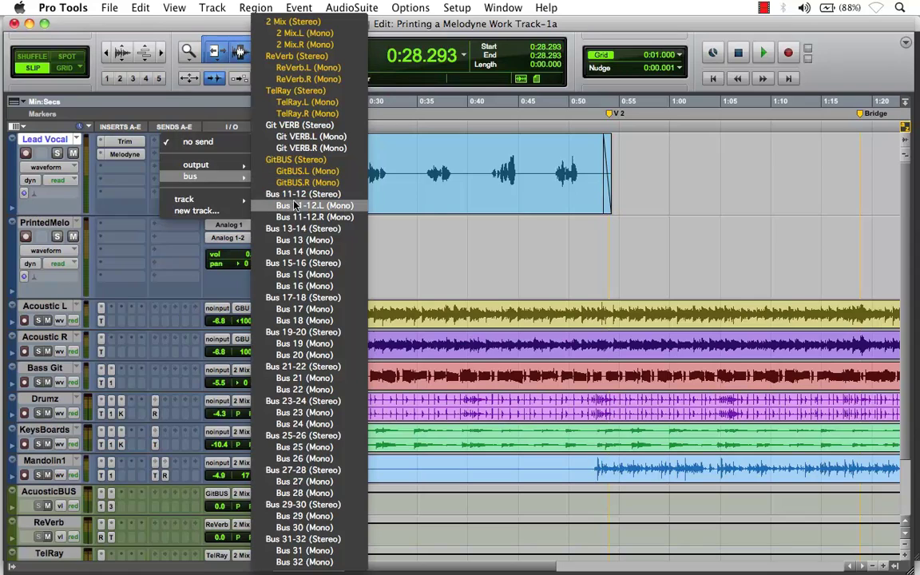
pyautogui.click(302, 241)
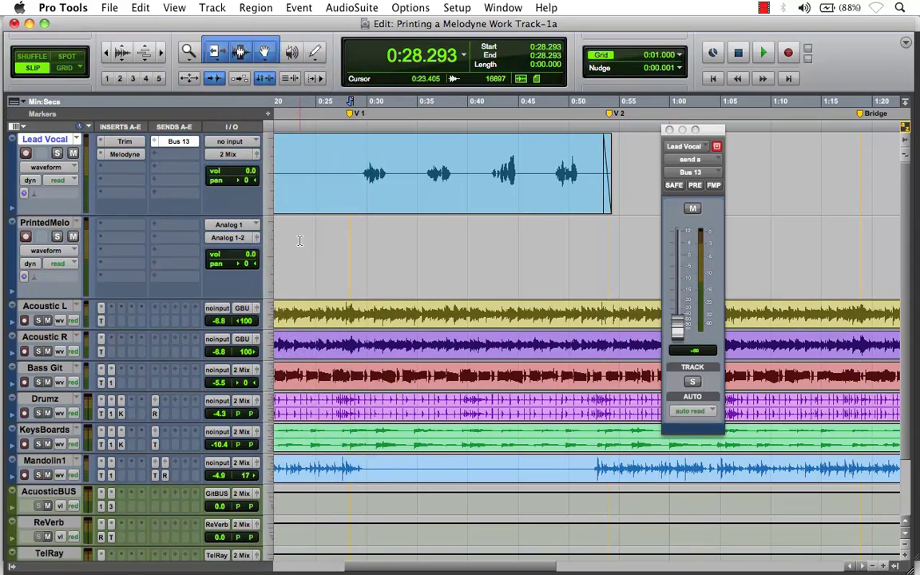
pyautogui.keyDown('alt'); pyautogui.click(677, 325); pyautogui.keyUp('alt')
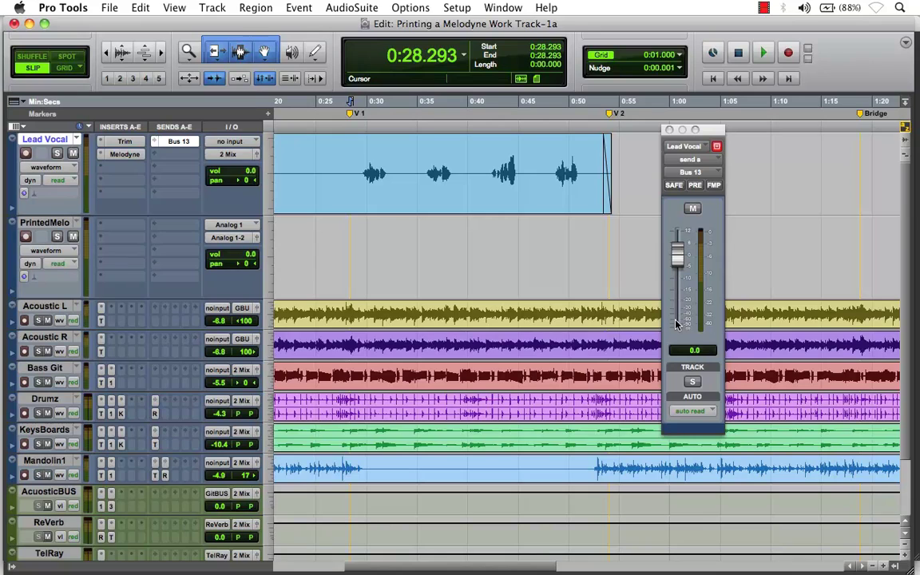
pyautogui.click(694, 185)
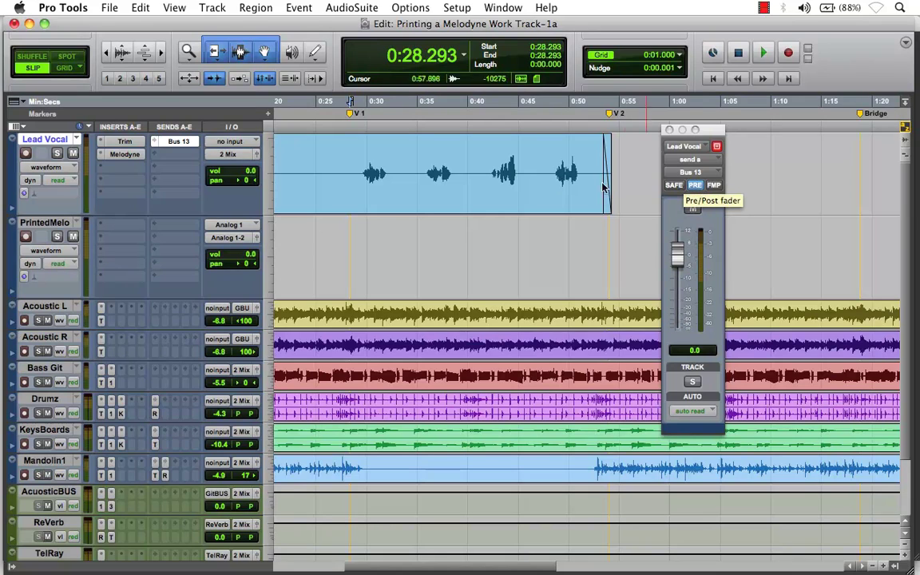
# - Mute the Lead Vocal track and close its send window
pyautogui.click(72, 152)
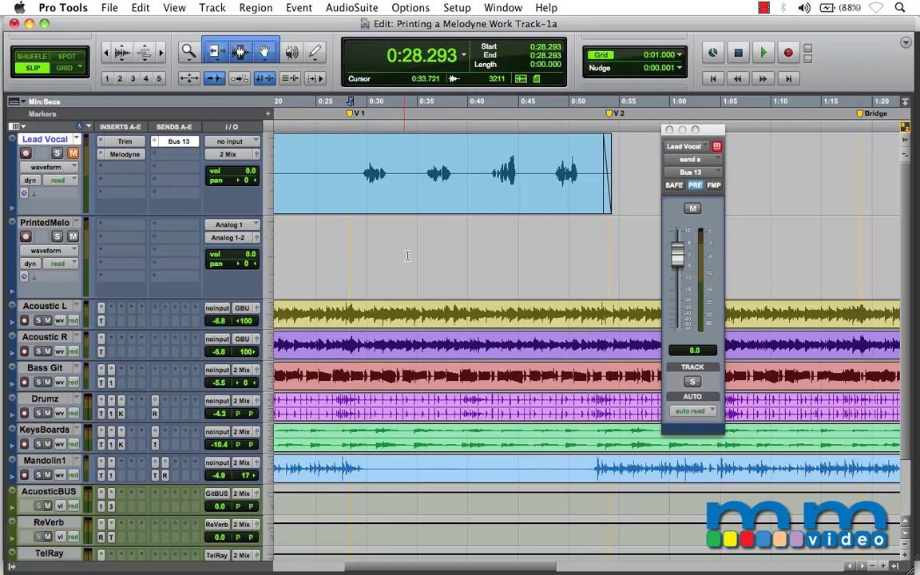
pyautogui.click(46, 223)
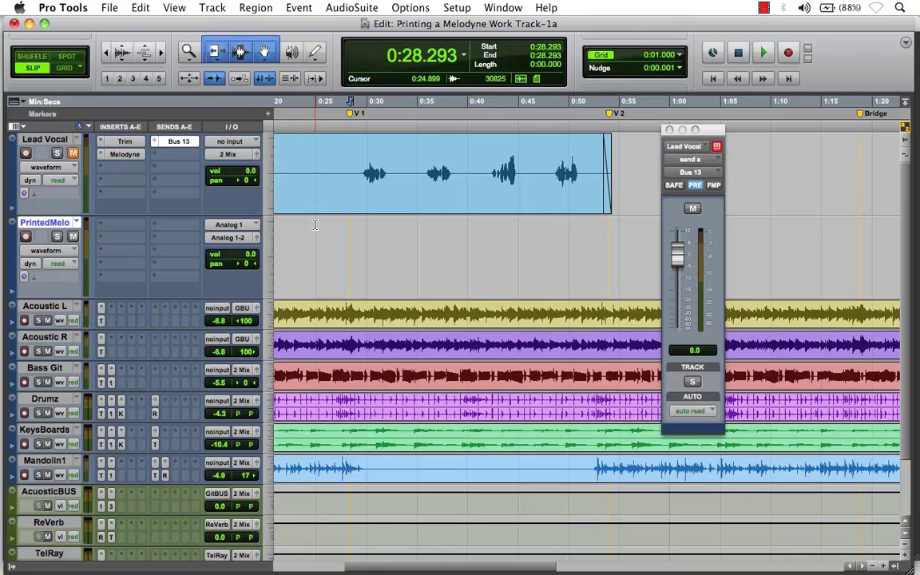
pyautogui.click(669, 130)
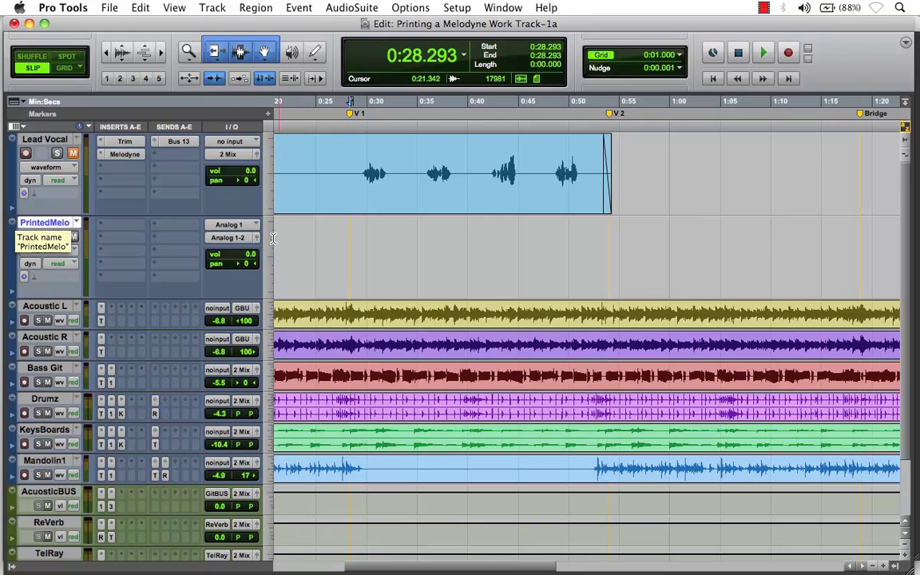
# - Set PrintedMelo's input to Bus 13 (Mono) and record-enable the track
pyautogui.click(231, 224)
pyautogui.moveTo(254, 228)
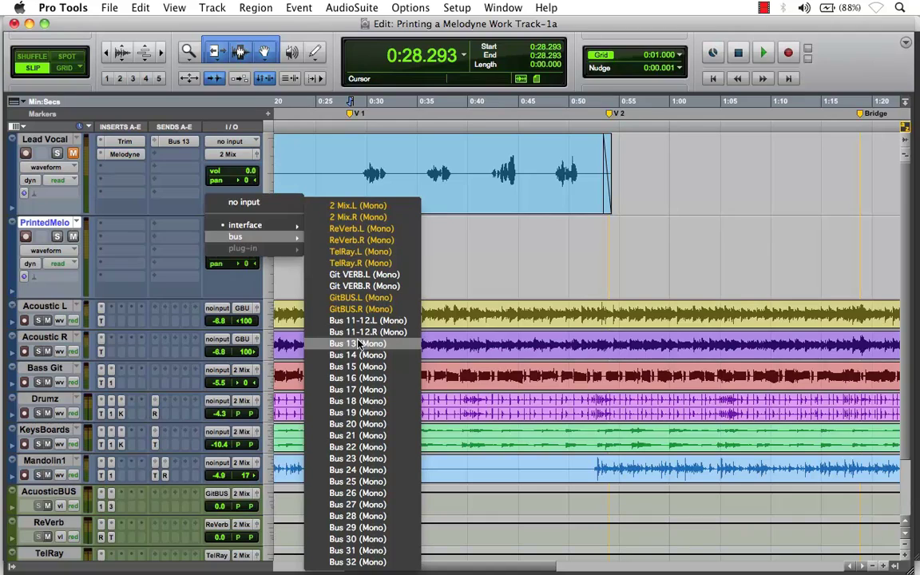
pyautogui.click(358, 343)
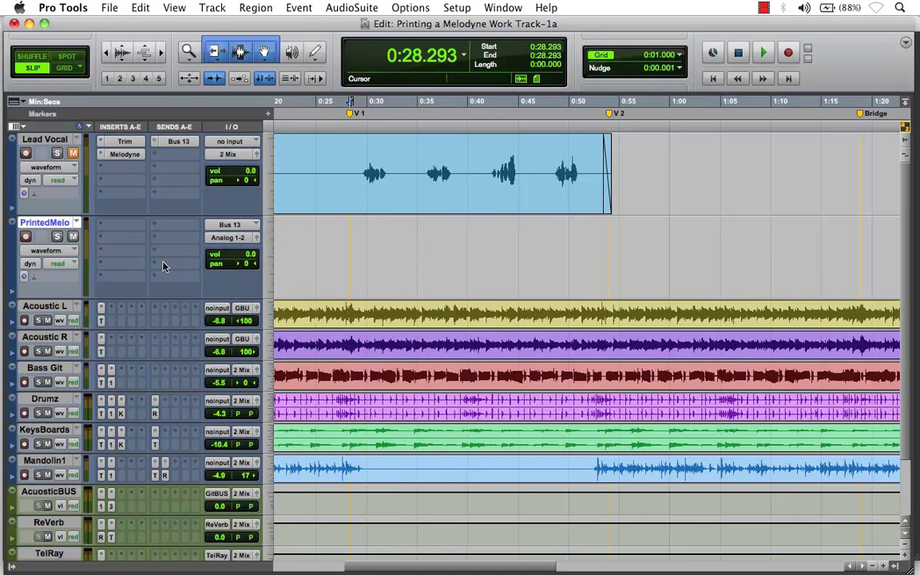
pyautogui.click(27, 237)
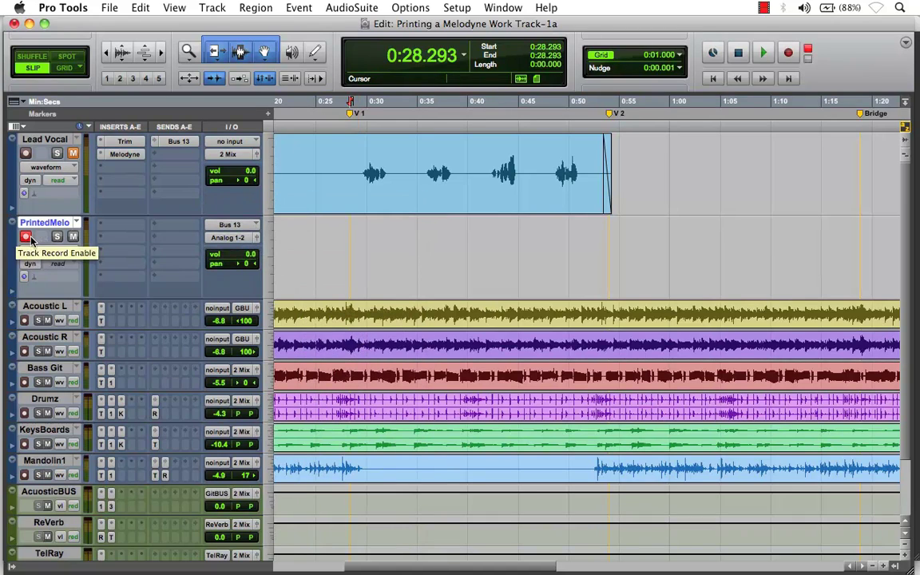
# - Reopen Melodyne on Lead Vocal and record the processed pass onto PrintedMelo past bar 23
pyautogui.click(124, 154)
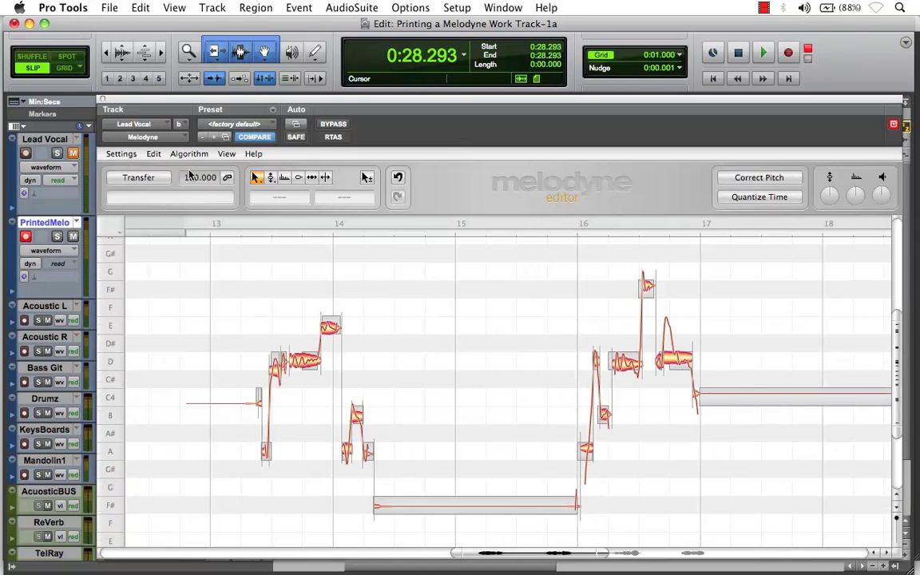
pyautogui.moveTo(662, 424); pyautogui.dragTo(198, 324)
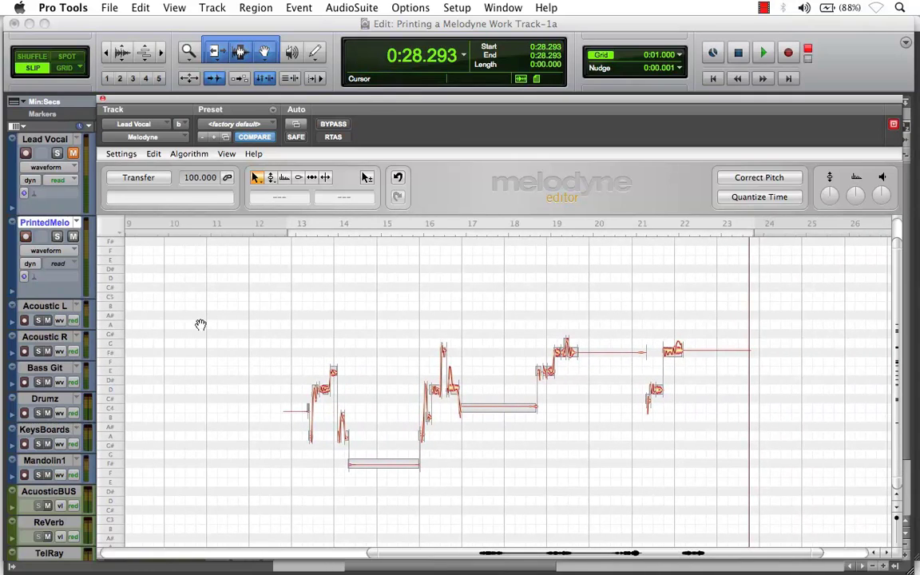
pyautogui.click(787, 53)
pyautogui.click(763, 54)
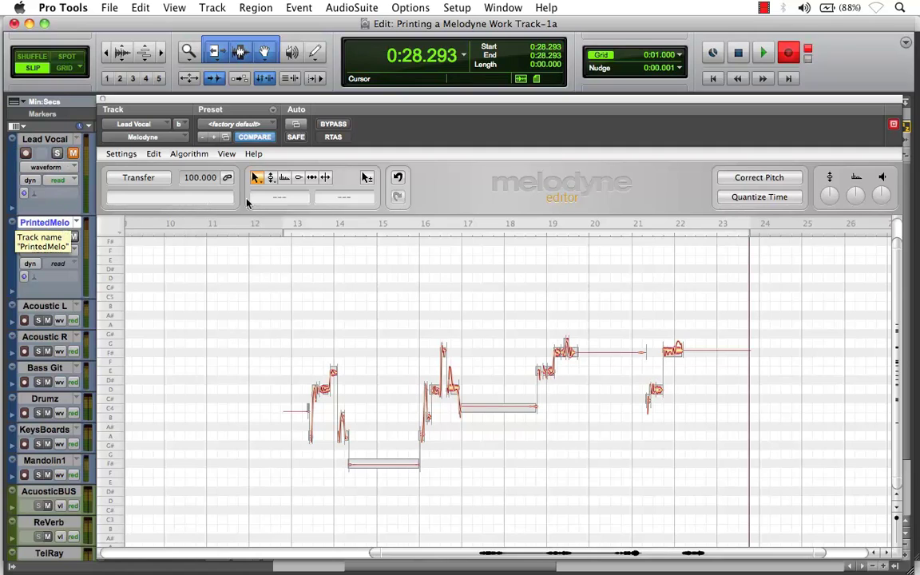
pyautogui.click(764, 54)
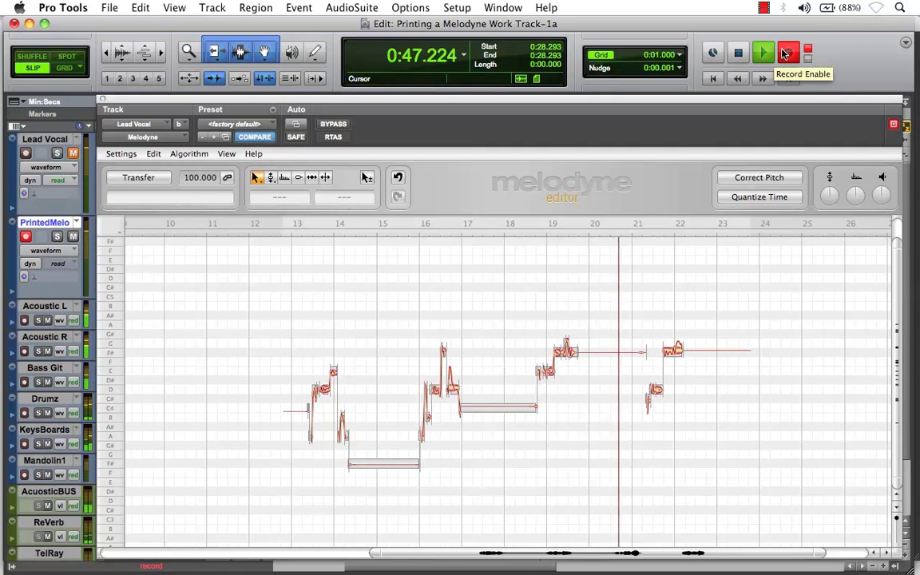
pyautogui.click(739, 54)
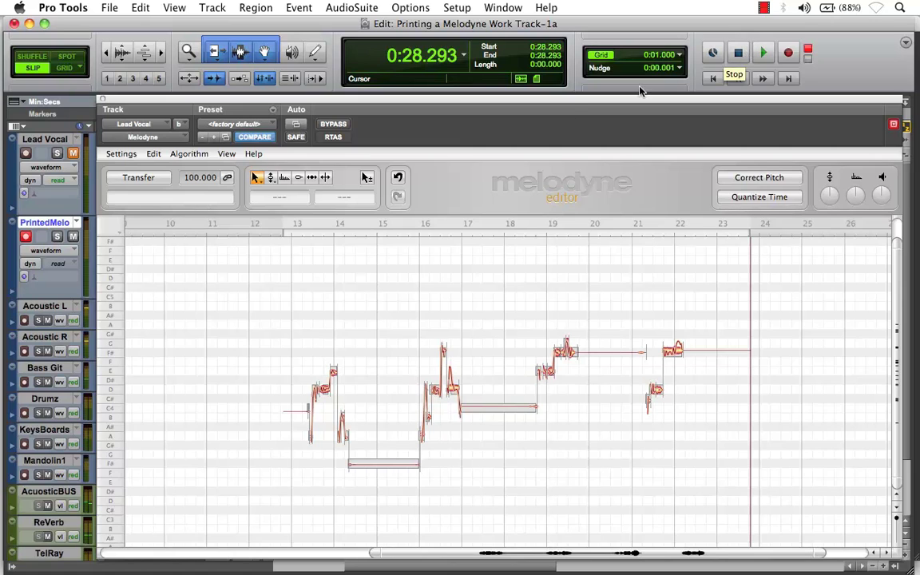
# - Close the Melodyne window to reveal the recorded PrintedMelo_09 clip
pyautogui.click(102, 100)
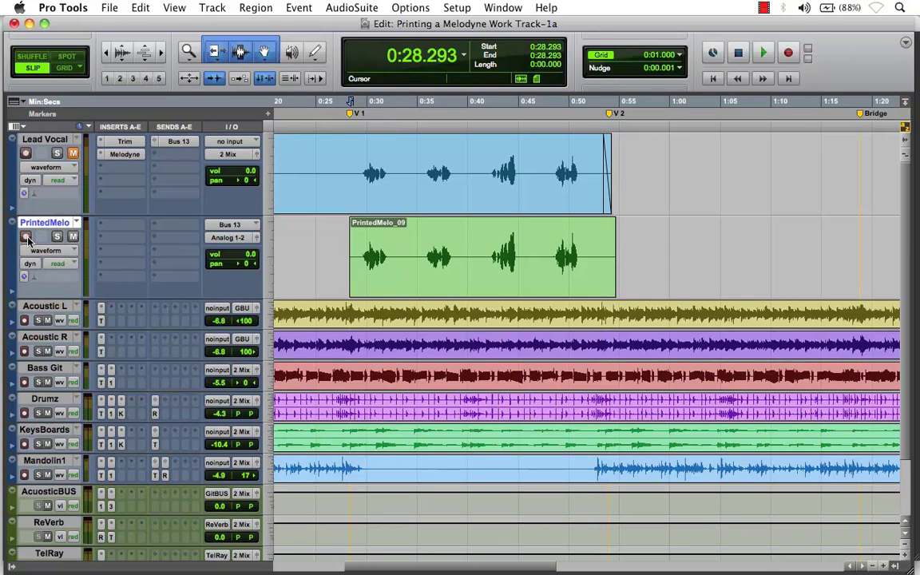
# - Make Lead Vocal inactive and audition the PrintedMelo_09 region from 0:28 to about 0:38
pyautogui.rightClick(56, 140)
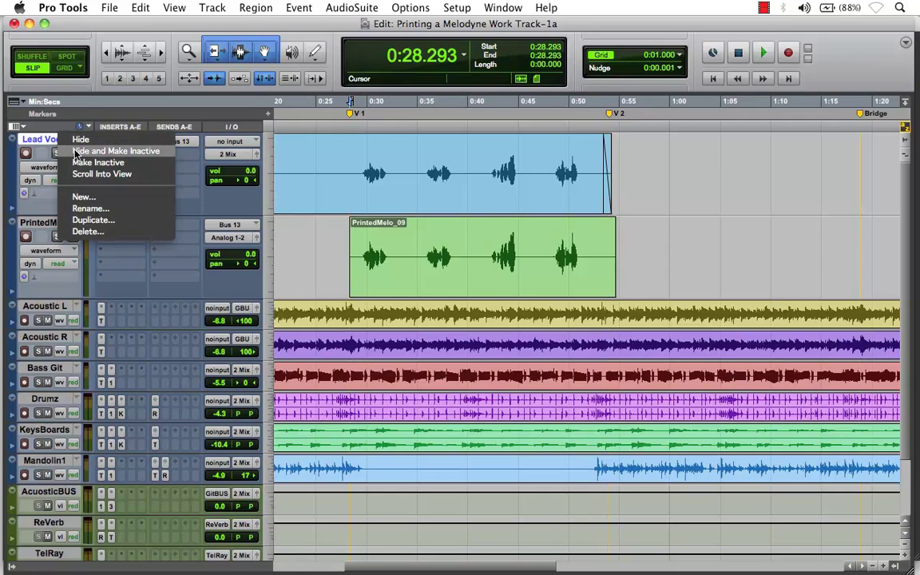
pyautogui.click(84, 163)
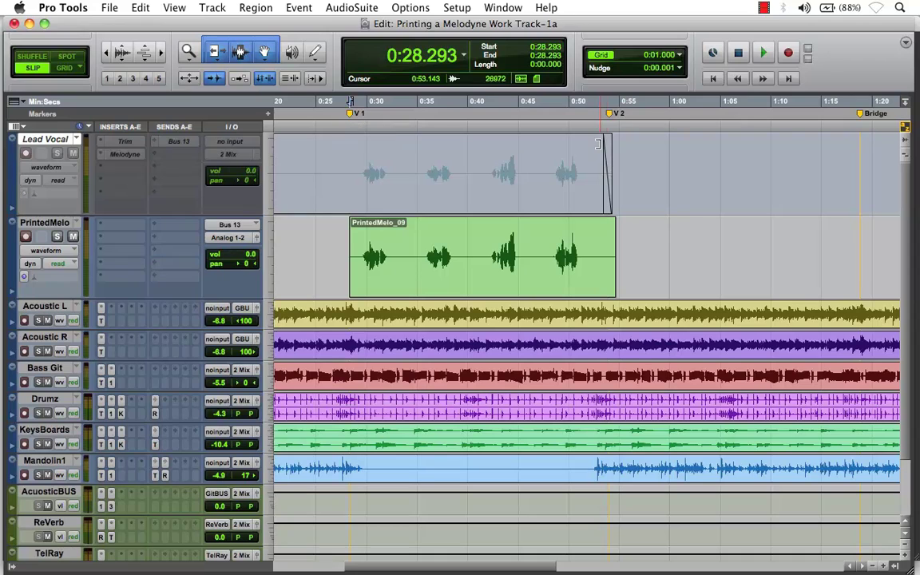
pyautogui.click(764, 54)
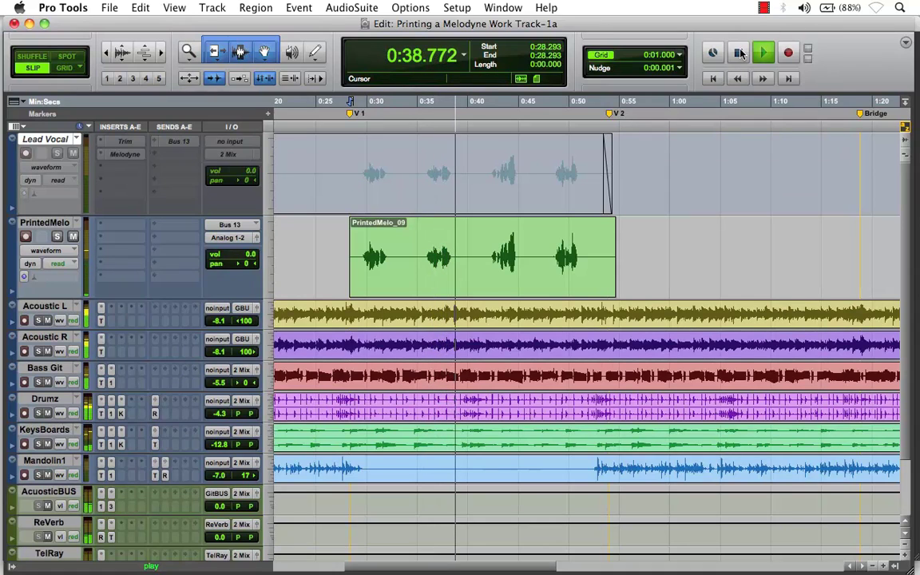
pyautogui.click(740, 53)
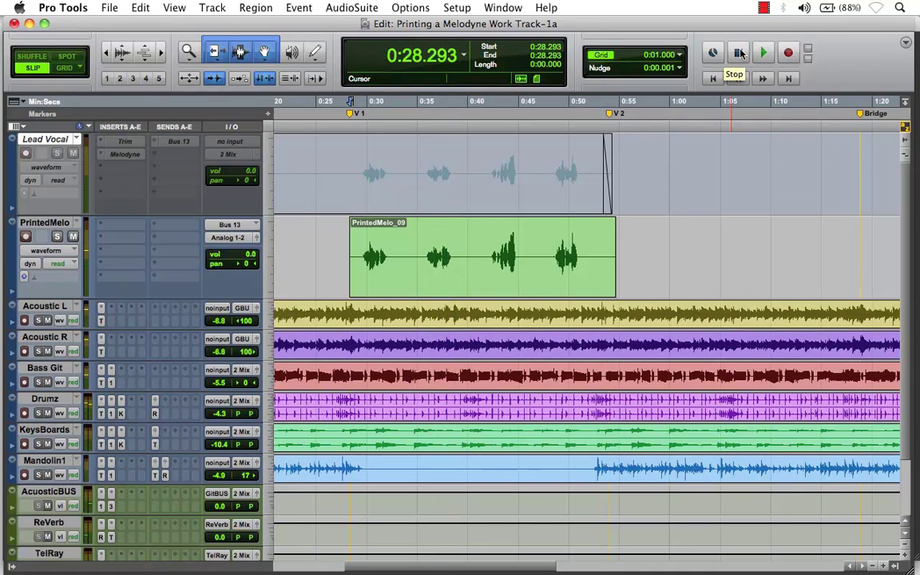